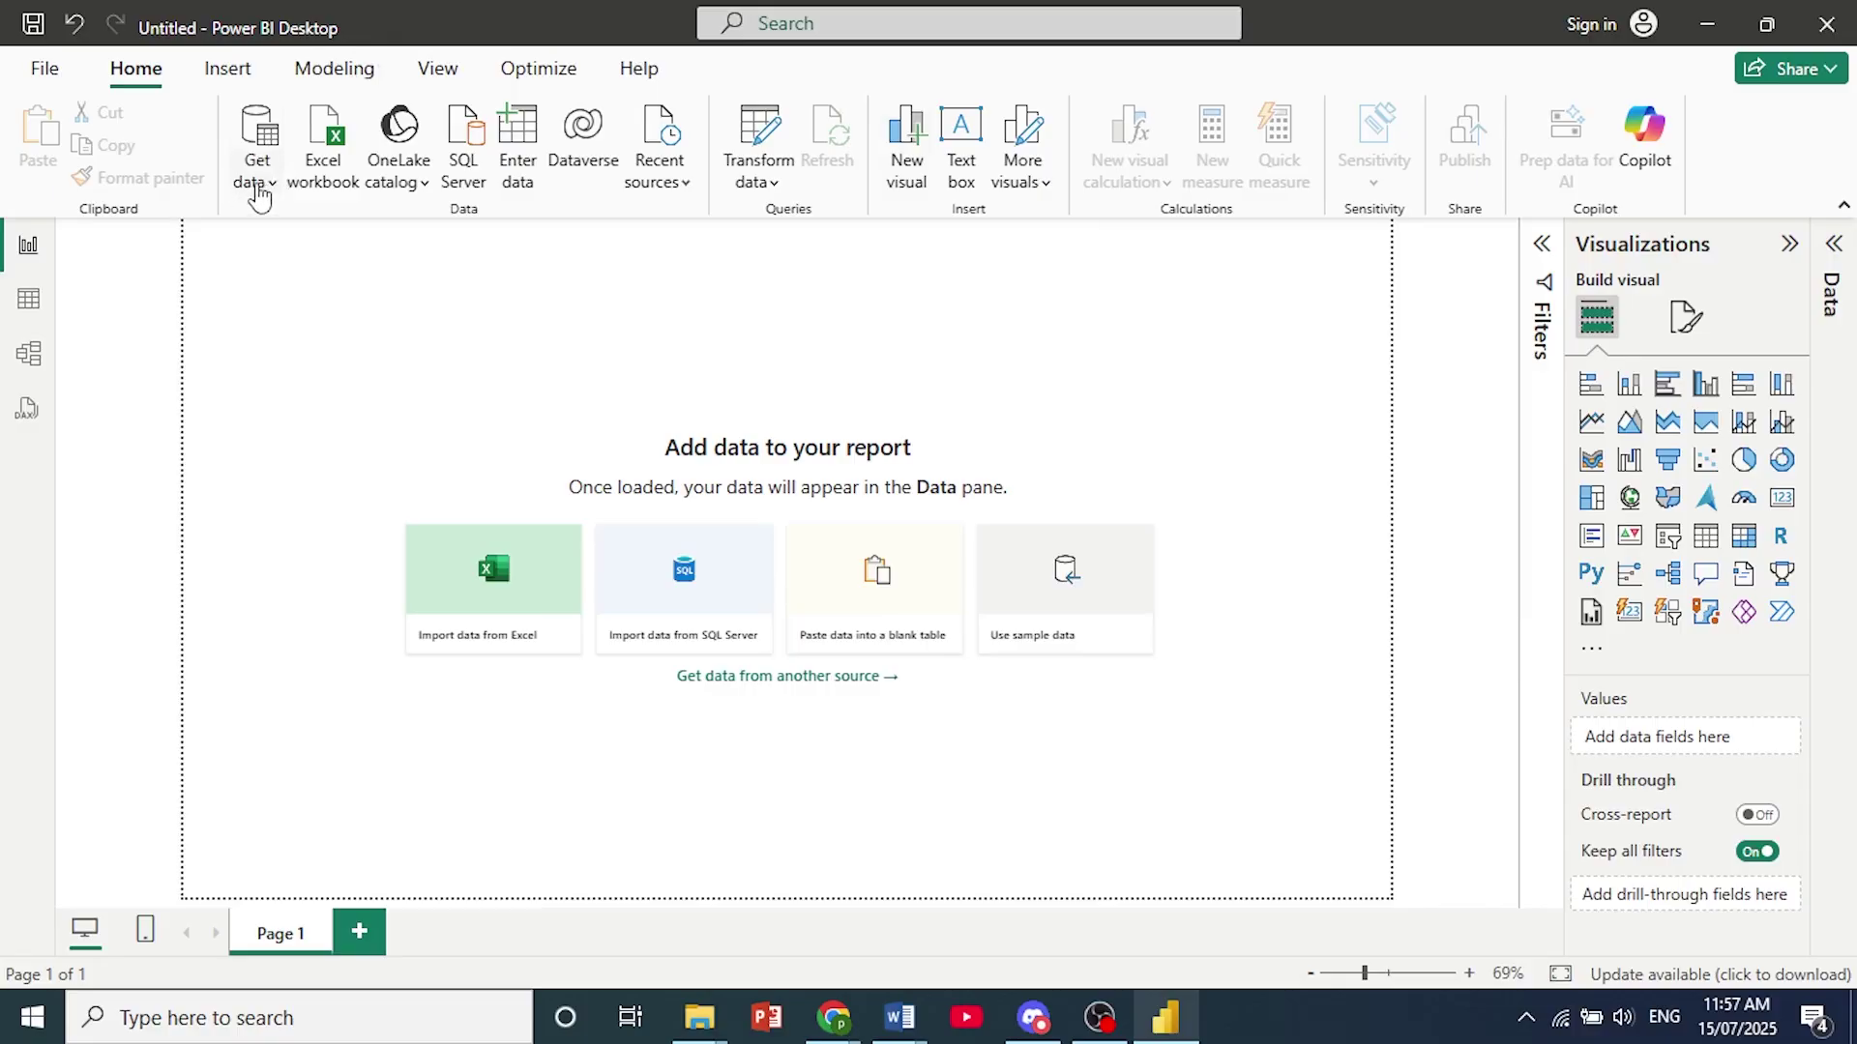
# Pick the Databricks connector from the full Get Data catalogue of data sources
pyautogui.click(264, 196)
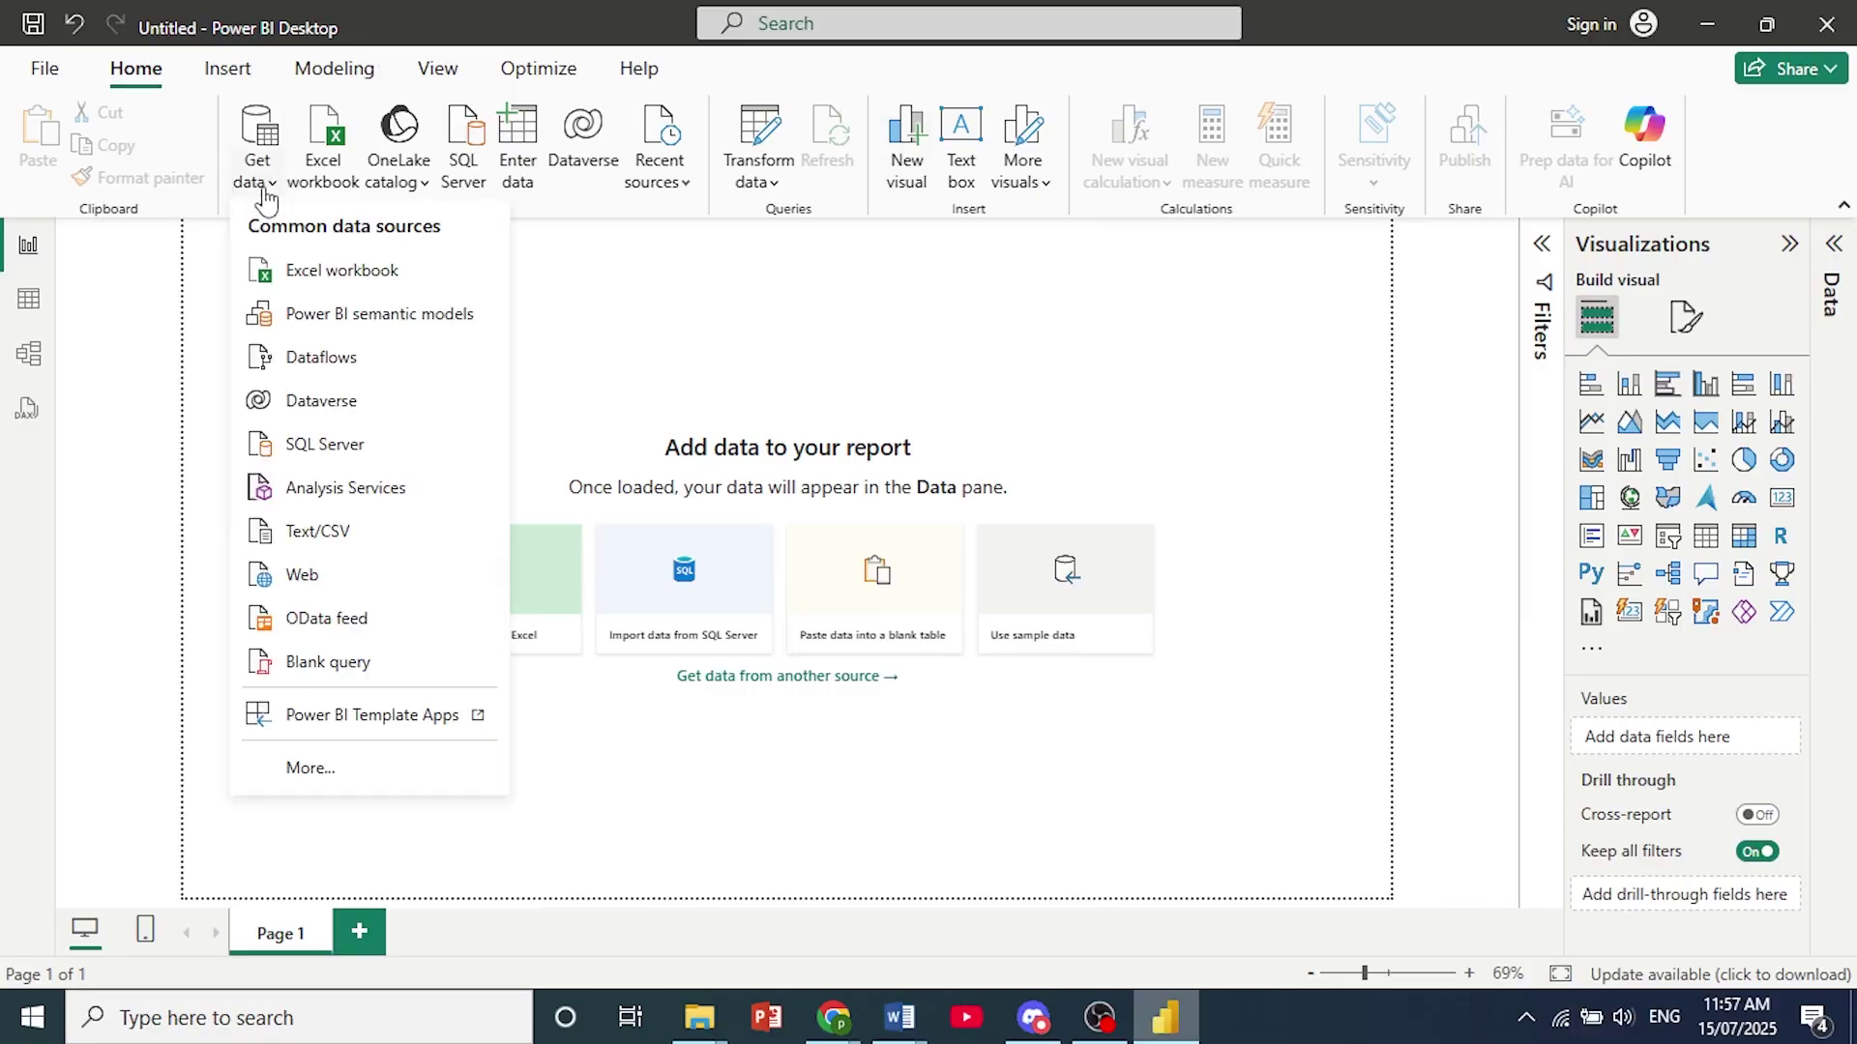
pyautogui.click(310, 775)
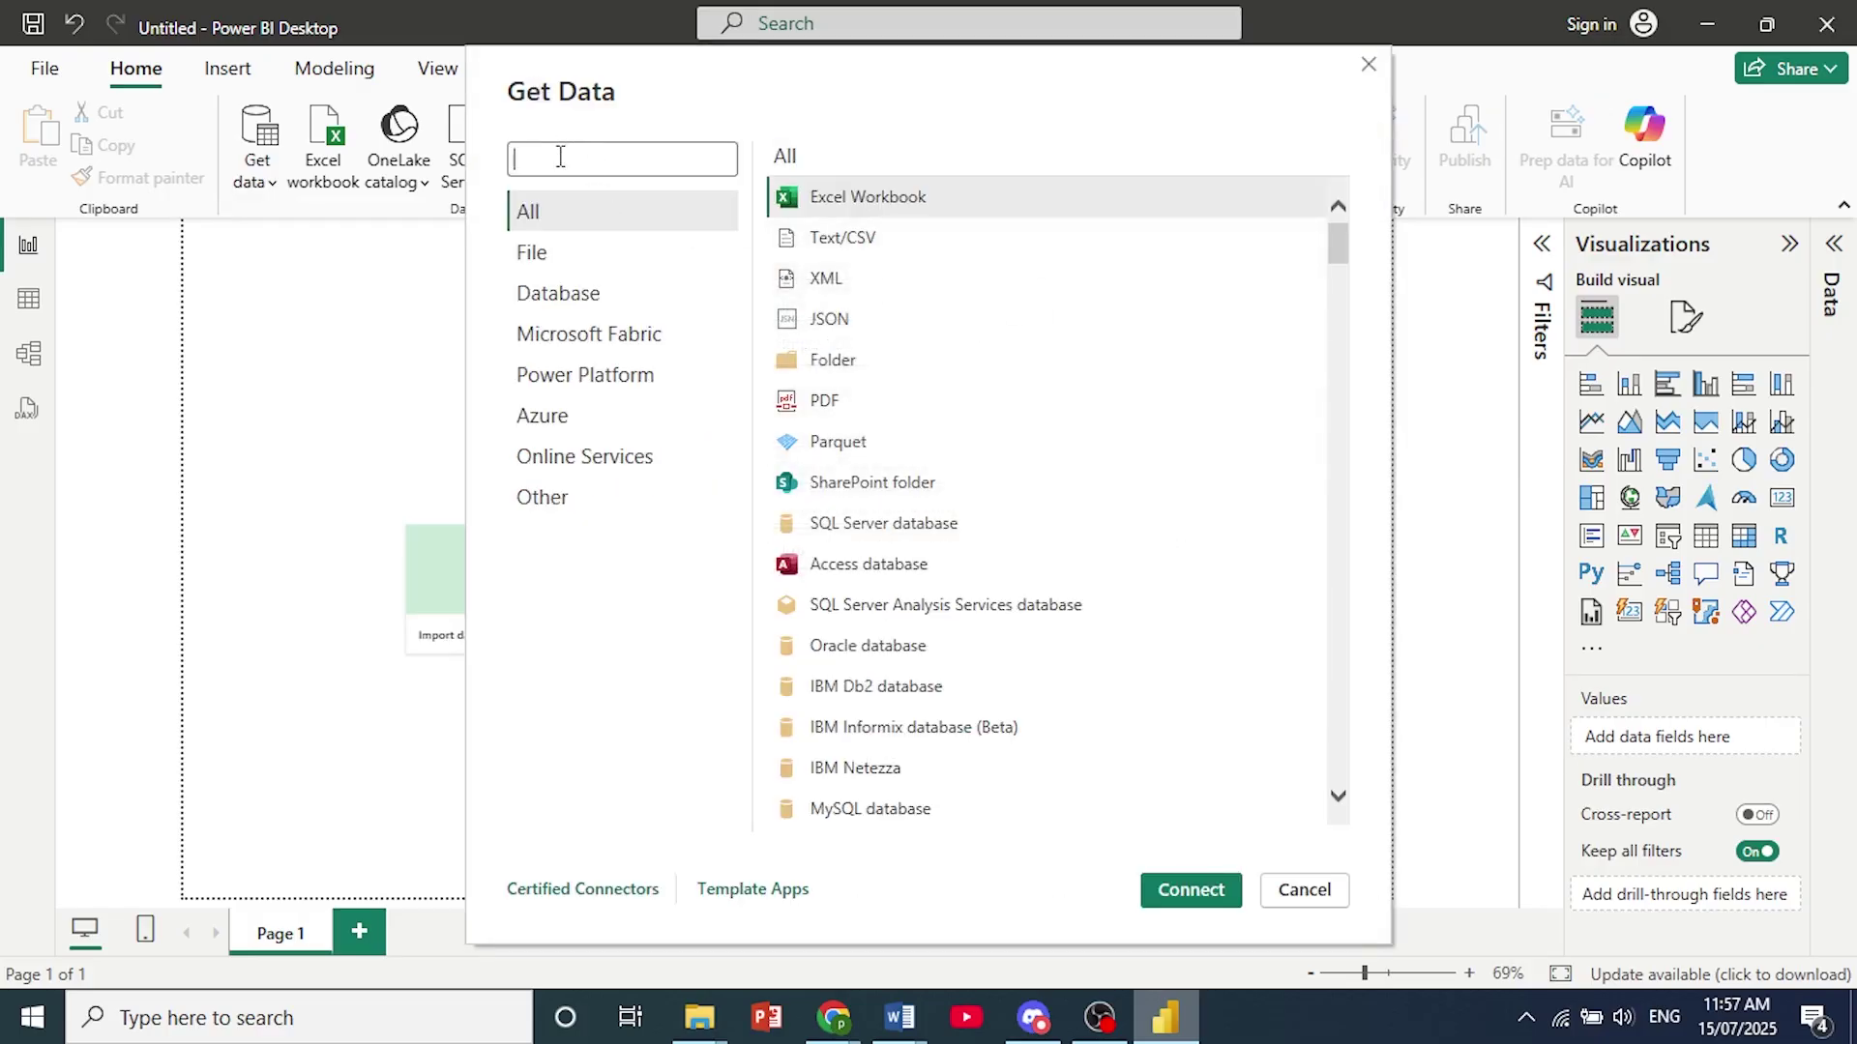
pyautogui.write('datab')
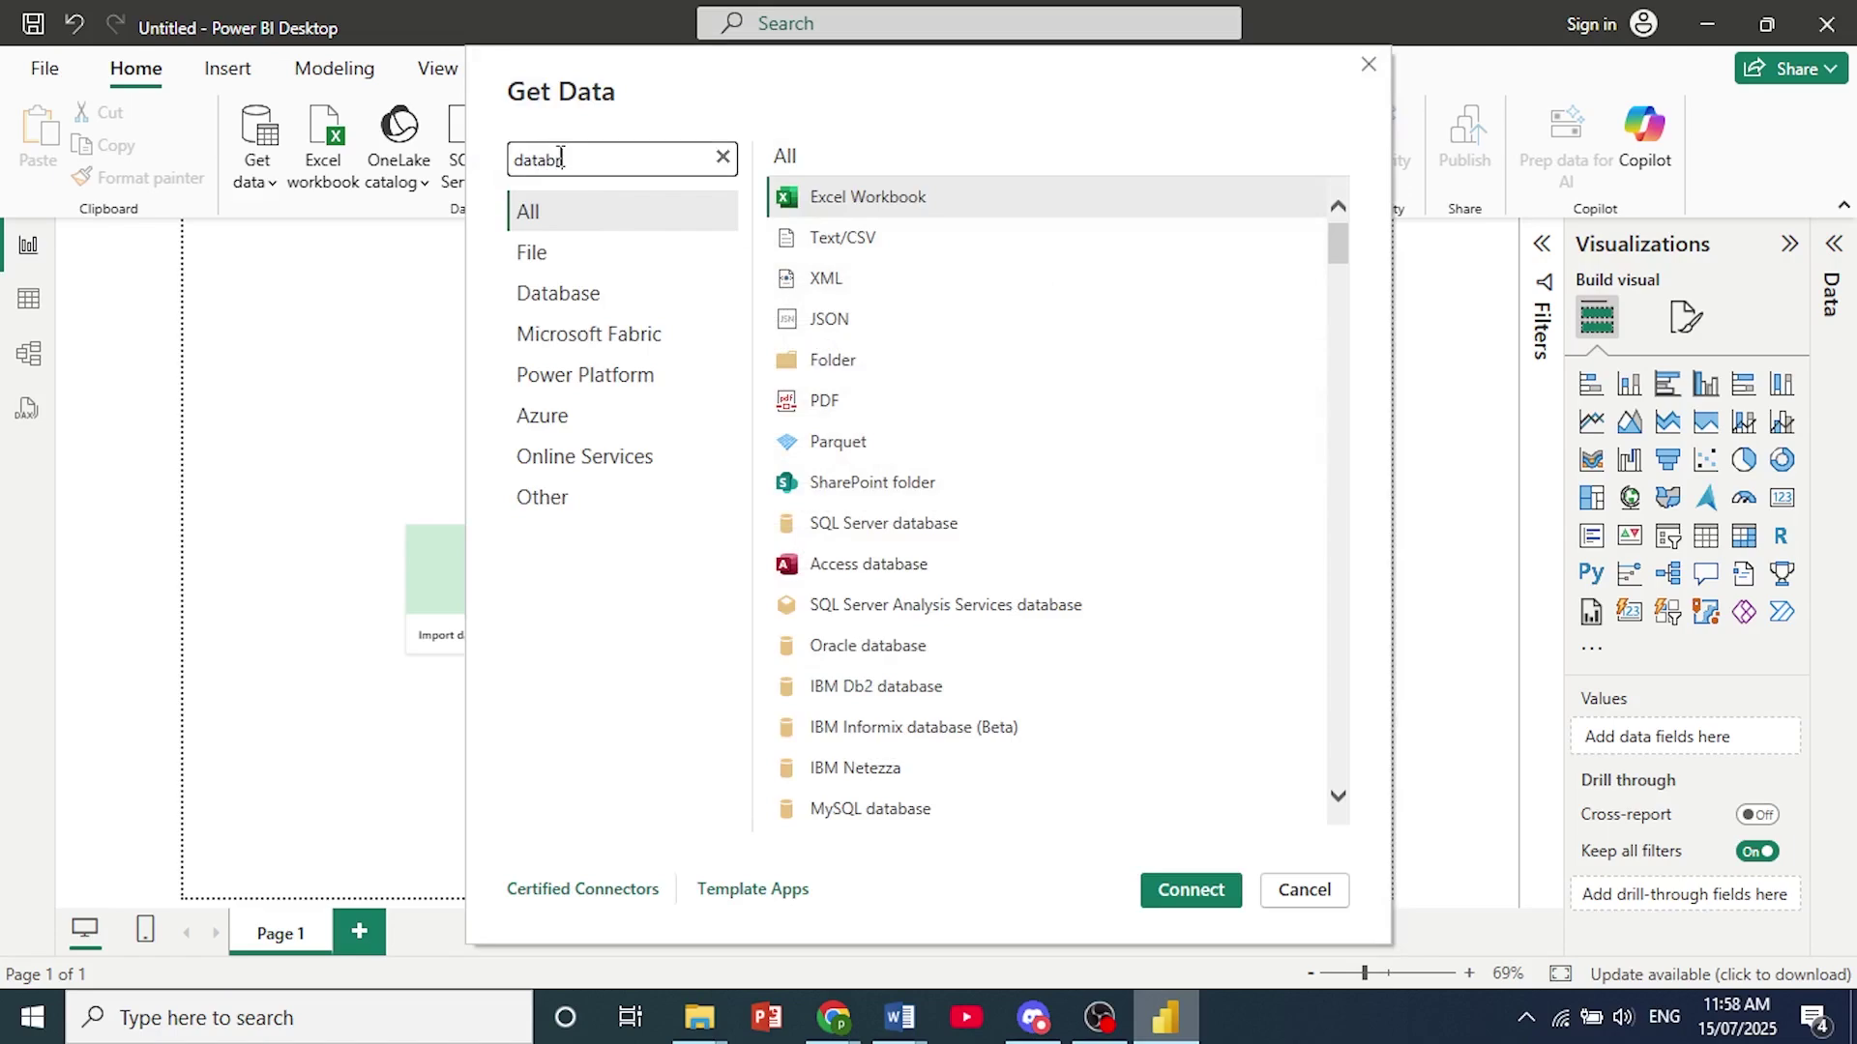
pyautogui.write('ri')
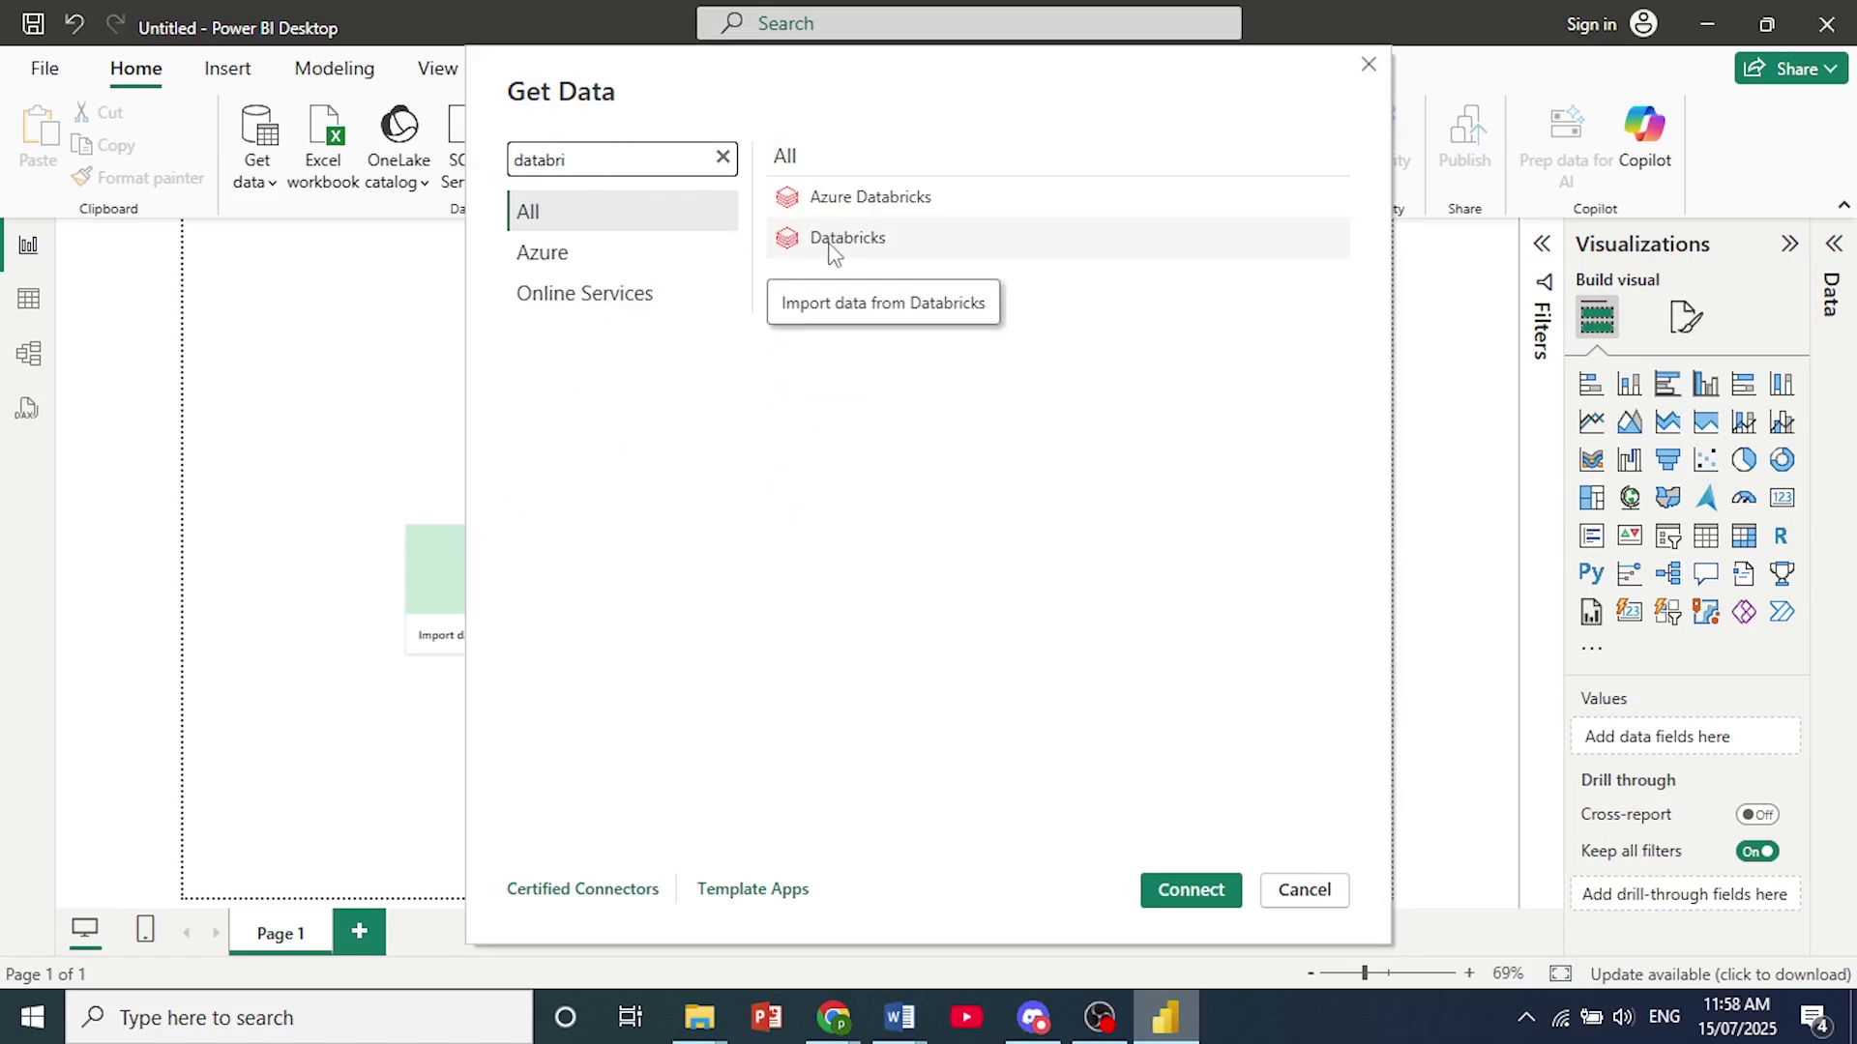
pyautogui.click(832, 251)
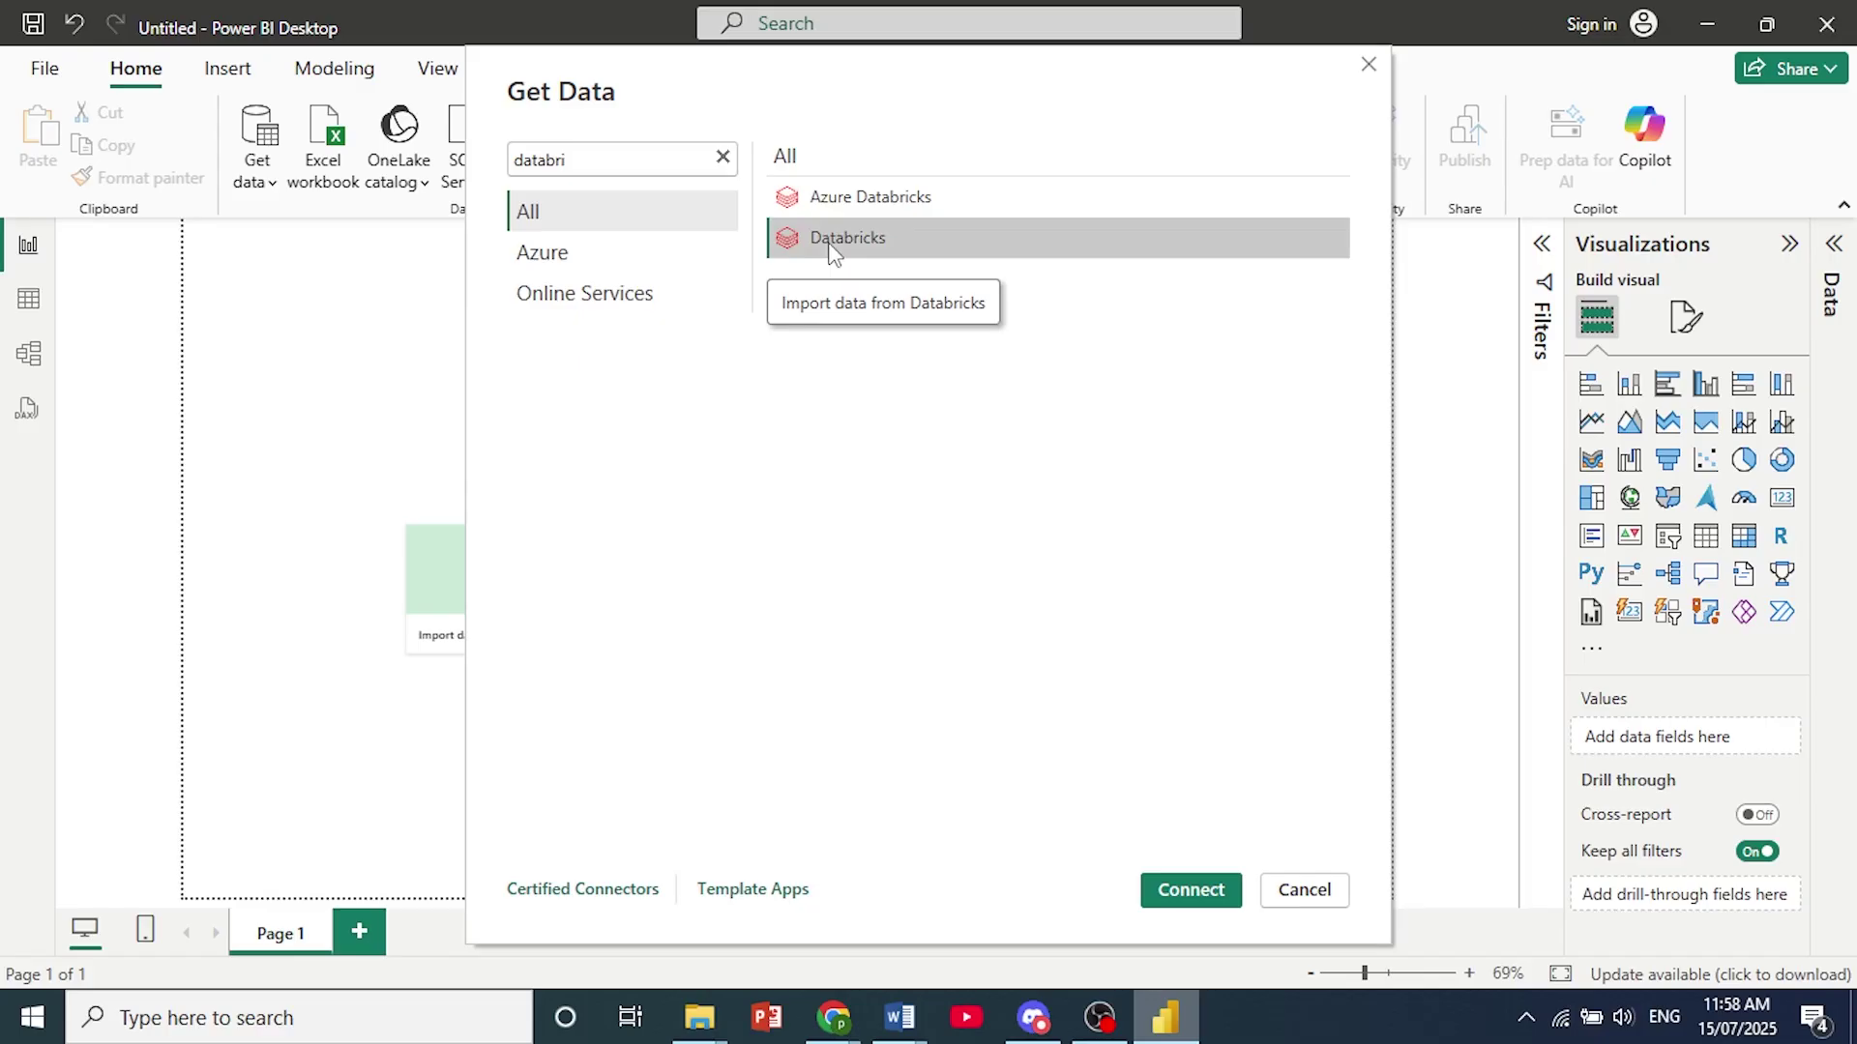
# Connect with Databricks, collapse Advanced Options, and keep Import connectivity mode
pyautogui.click(1202, 888)
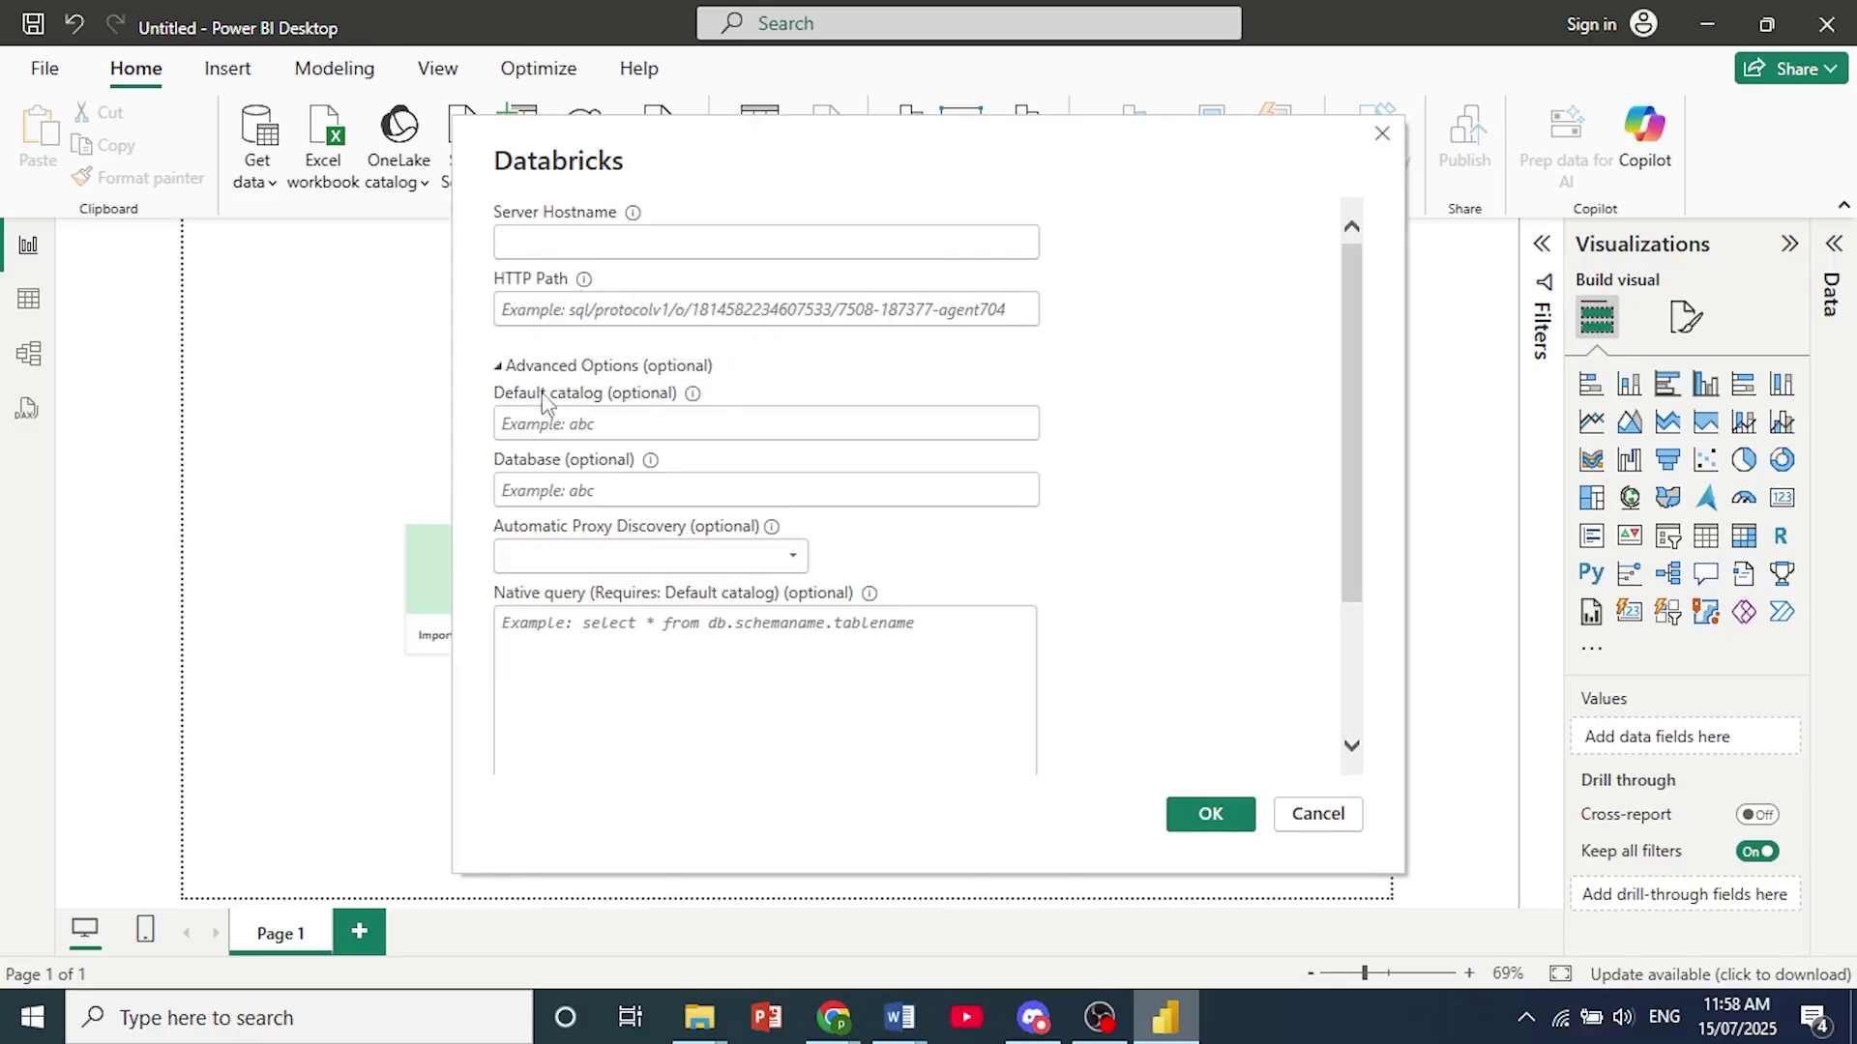
pyautogui.scroll(-5, 543, 625)
pyautogui.scroll(1, 546, 626)
pyautogui.scroll(3, 547, 625)
pyautogui.click(497, 372)
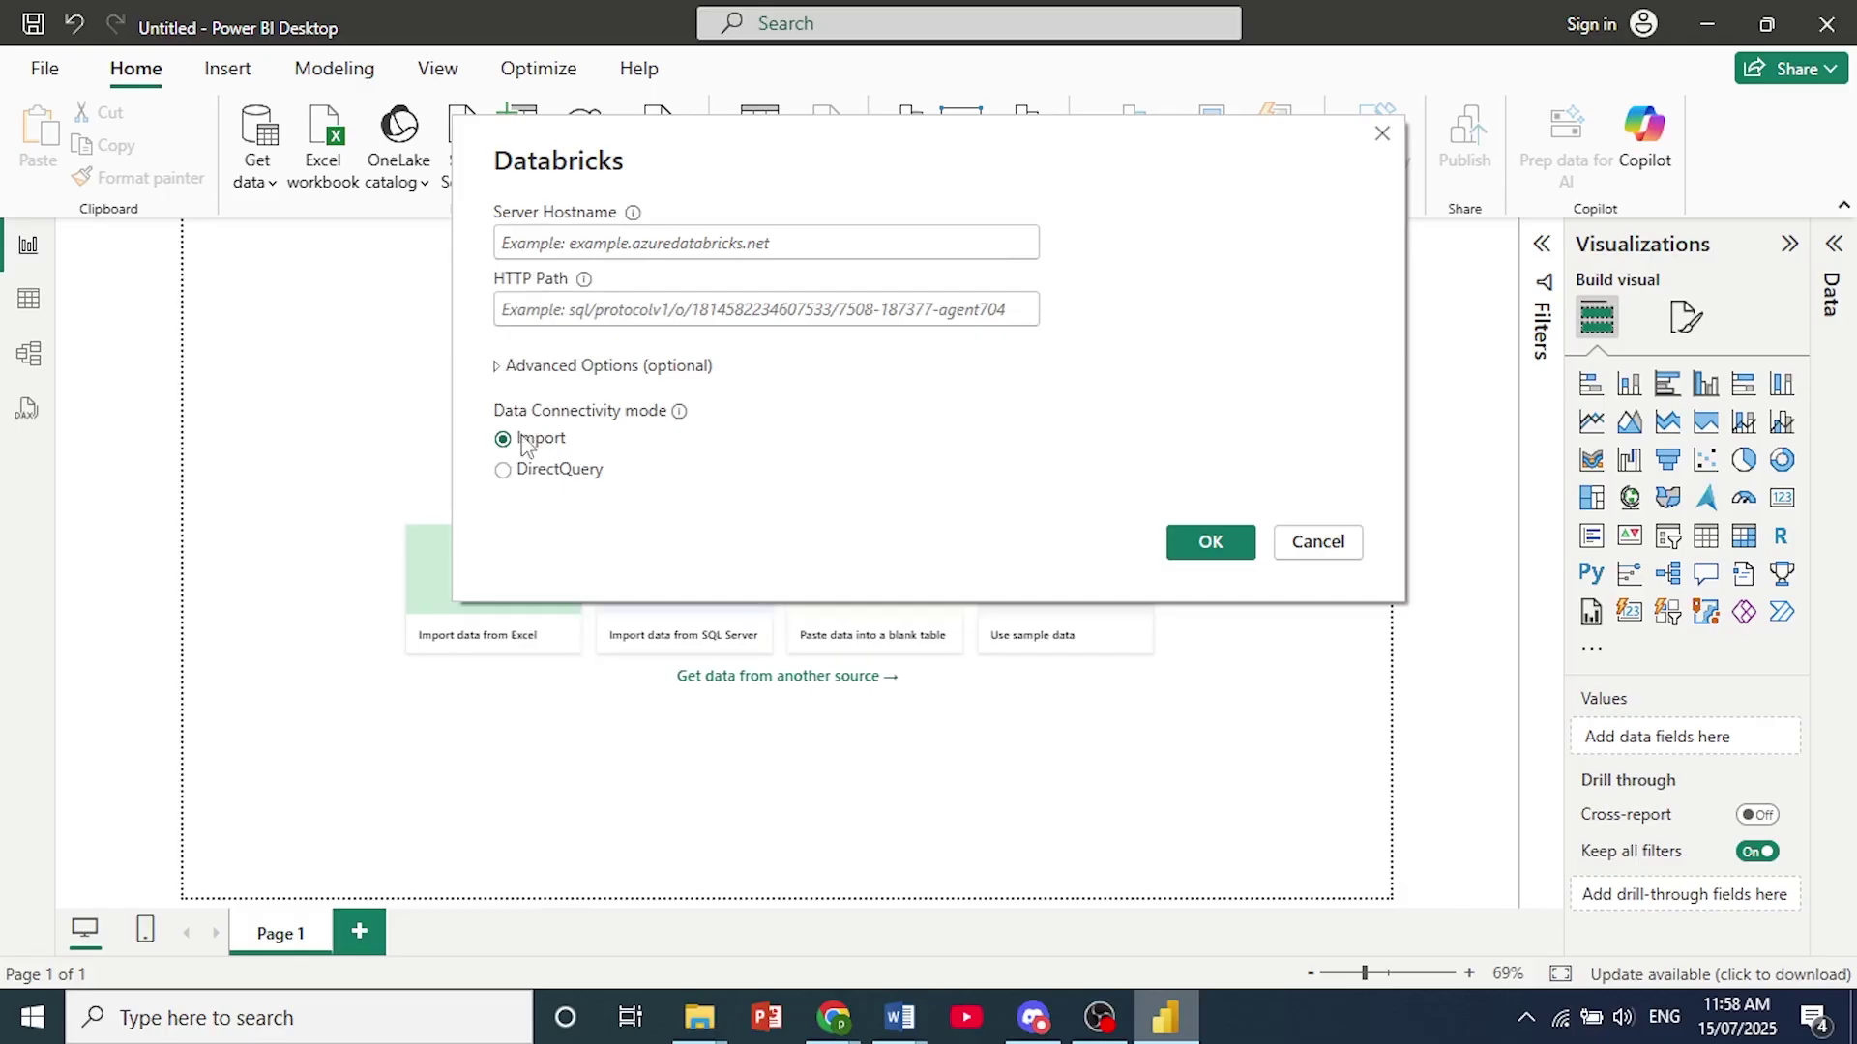